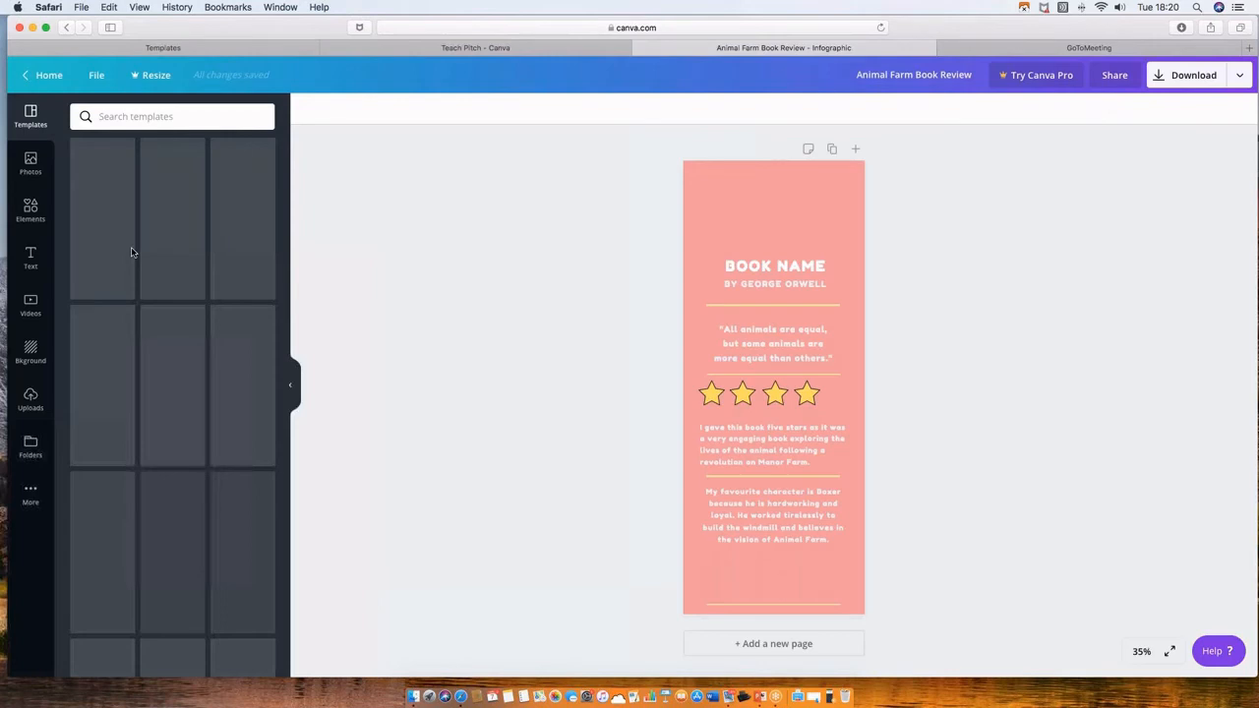
# Step: Search the photo library for "windmill" and browse the matching photos
pyautogui.click(29, 164)
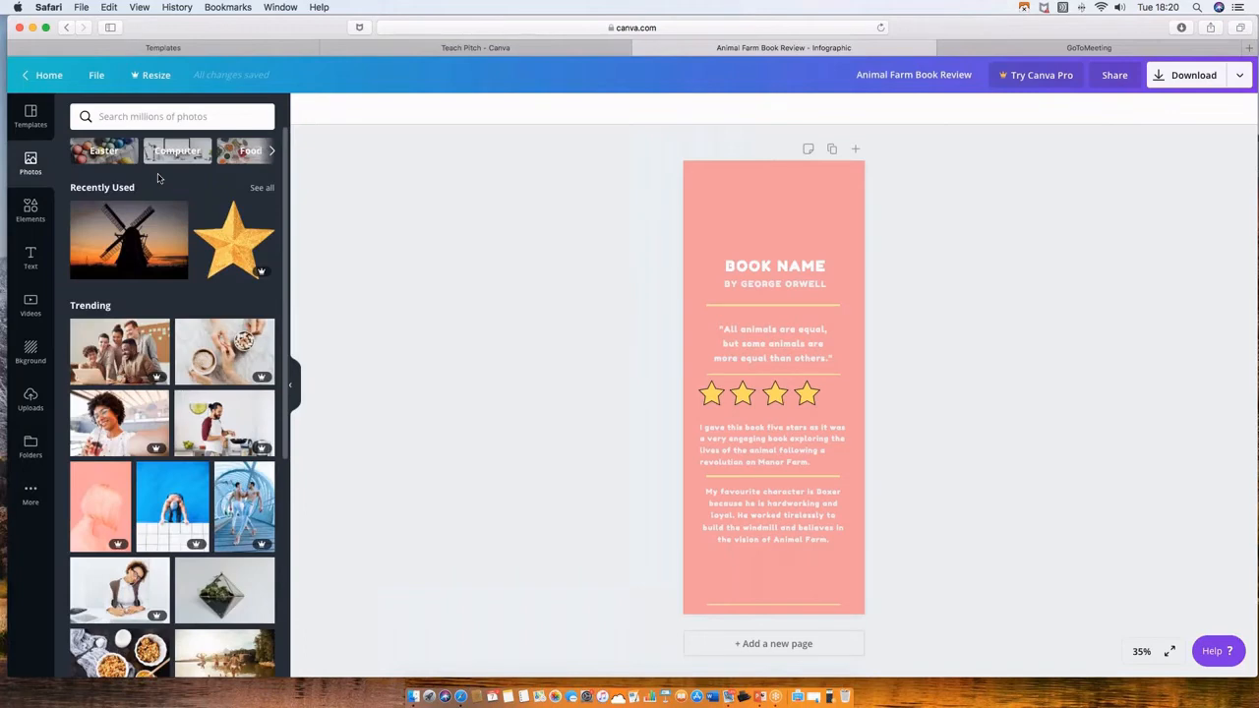
pyautogui.click(184, 119)
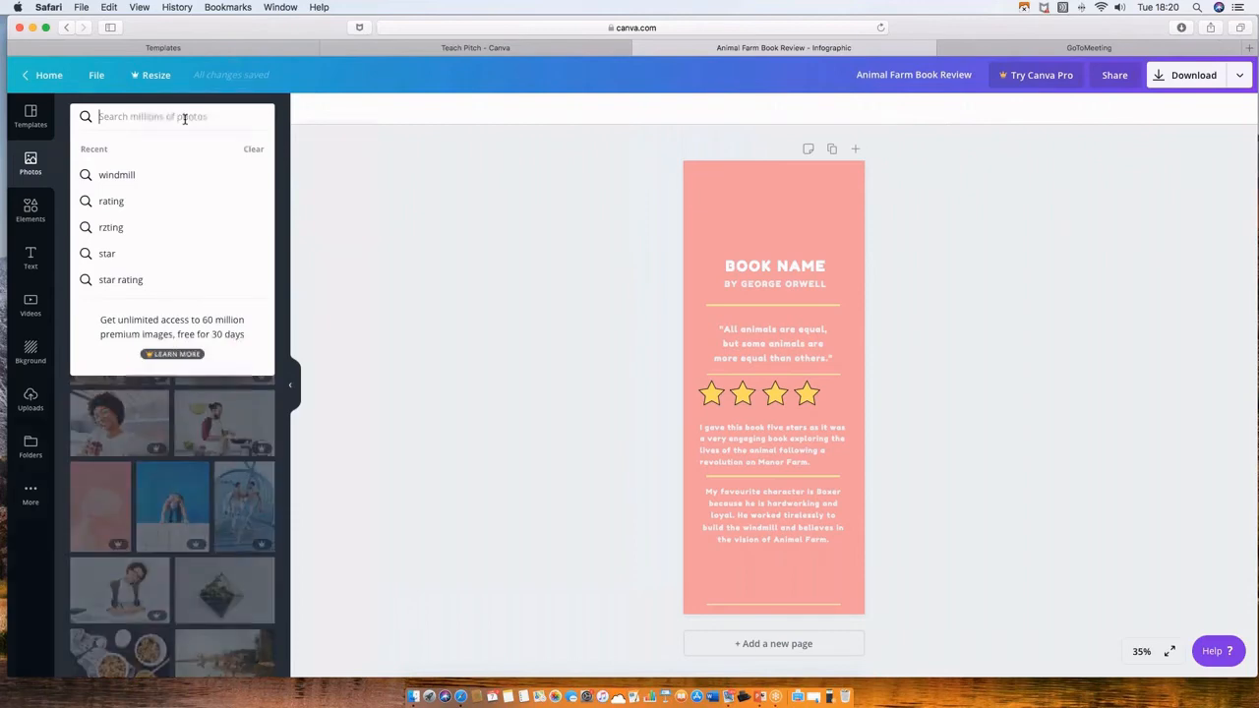
pyautogui.write('windmill')
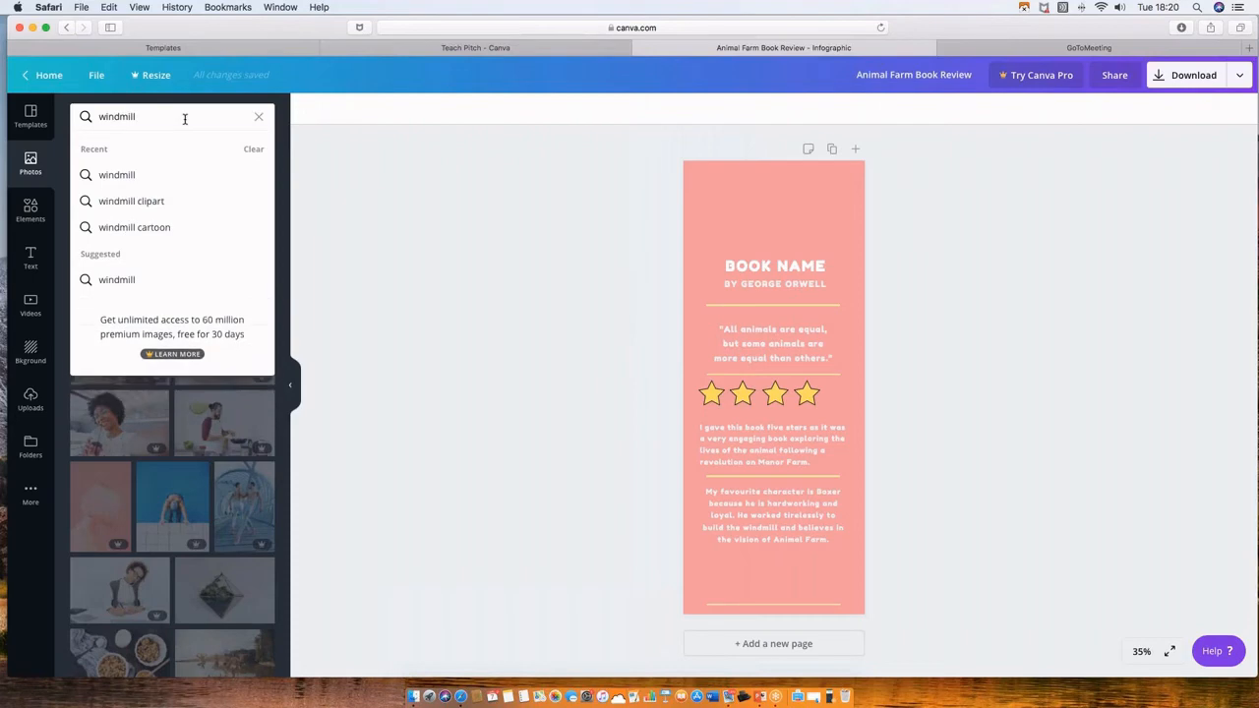
pyautogui.press('Return')
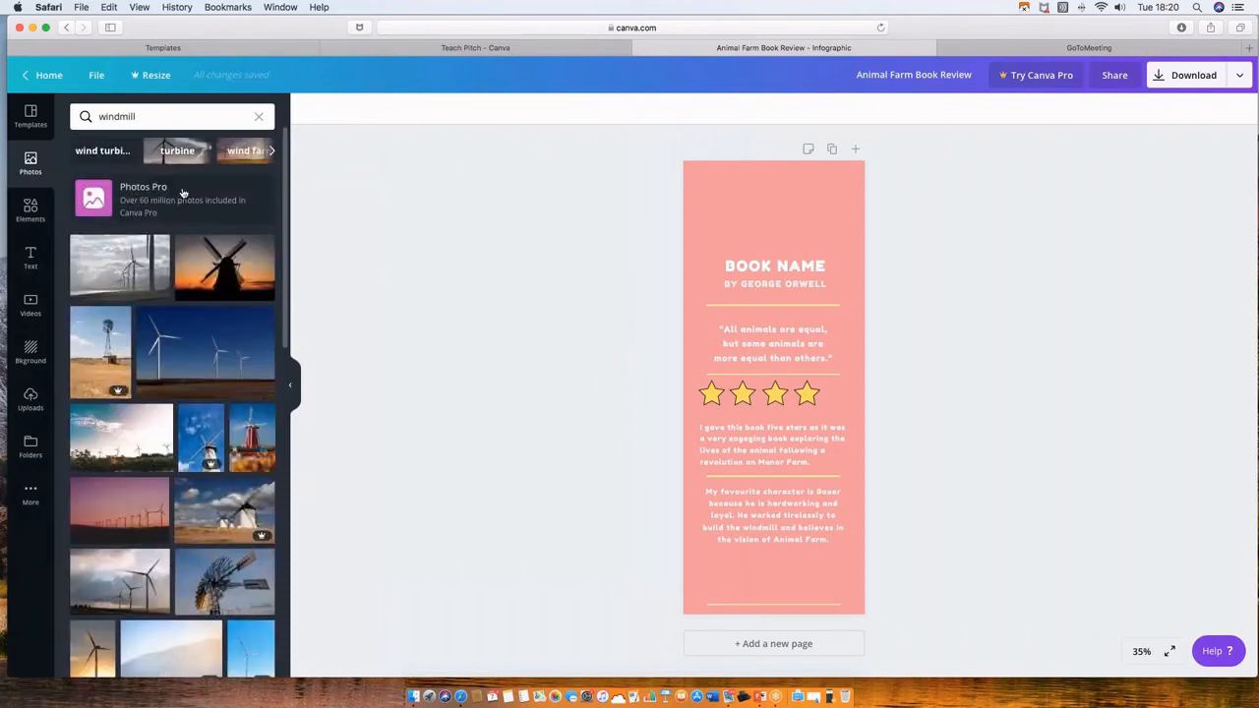
pyautogui.scroll(-5, 146, 399)
pyautogui.scroll(5, 146, 399)
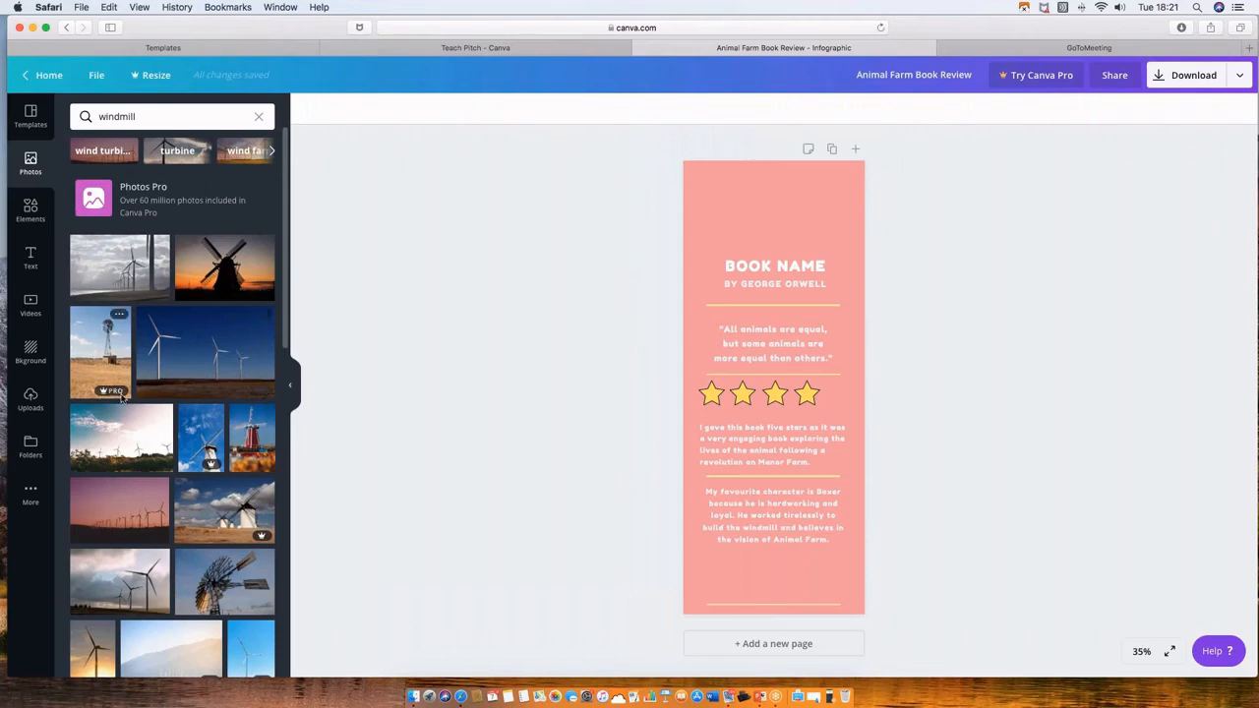
# Step: Add the photo of the dark windmill silhouette at sunset, shrink it and centre it above the BOOK NAME title
pyautogui.moveTo(120, 394)
pyautogui.click(236, 271)
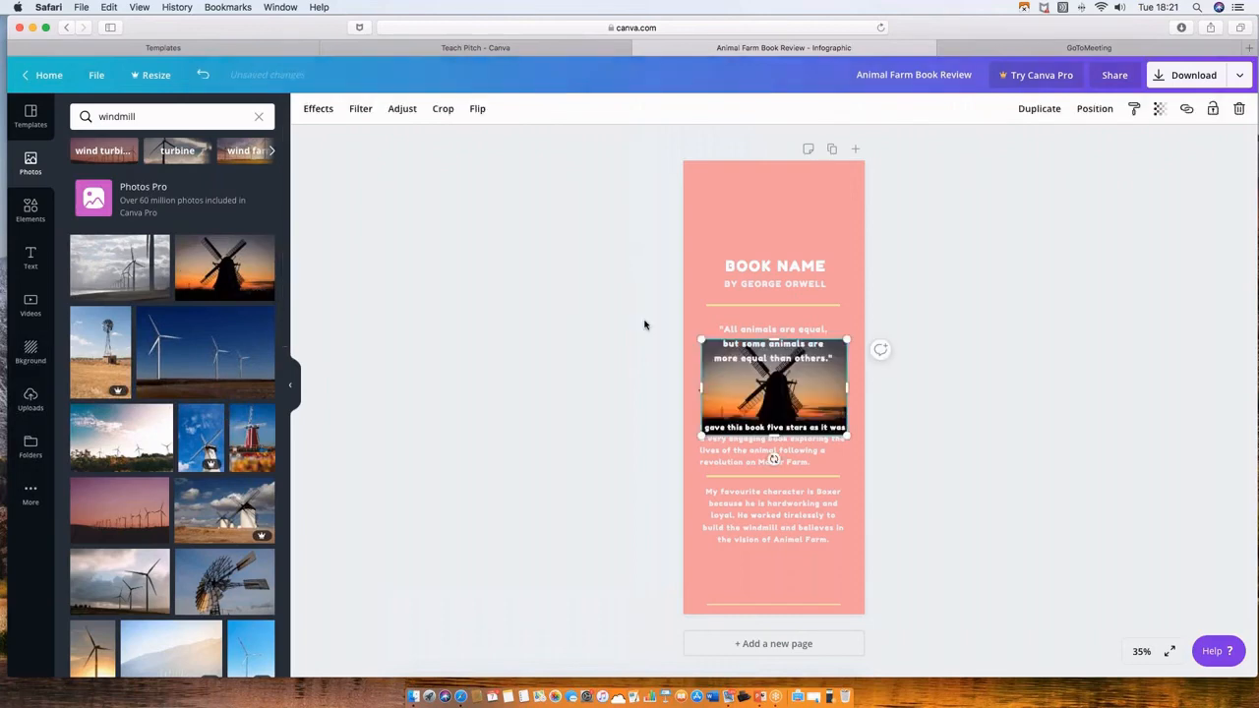
pyautogui.moveTo(774, 389); pyautogui.dragTo(783, 212)
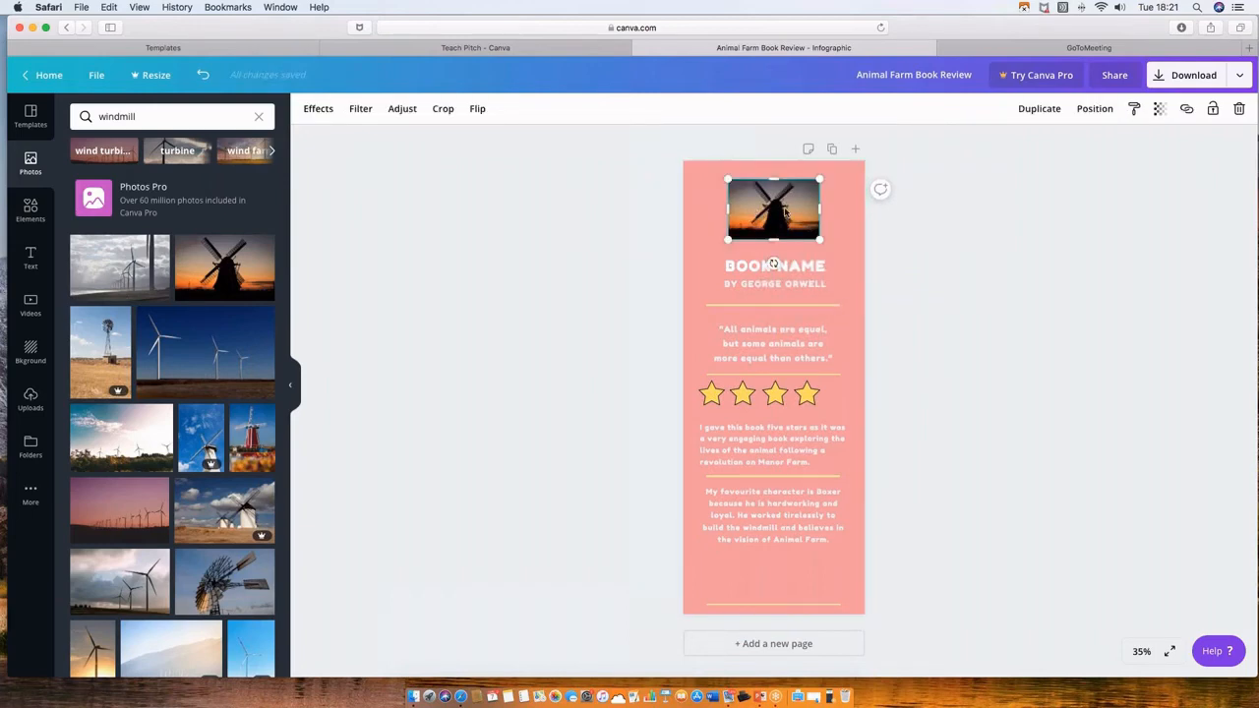
# Step: Apply the Whimsical filter to the windmill photo
pyautogui.click(367, 114)
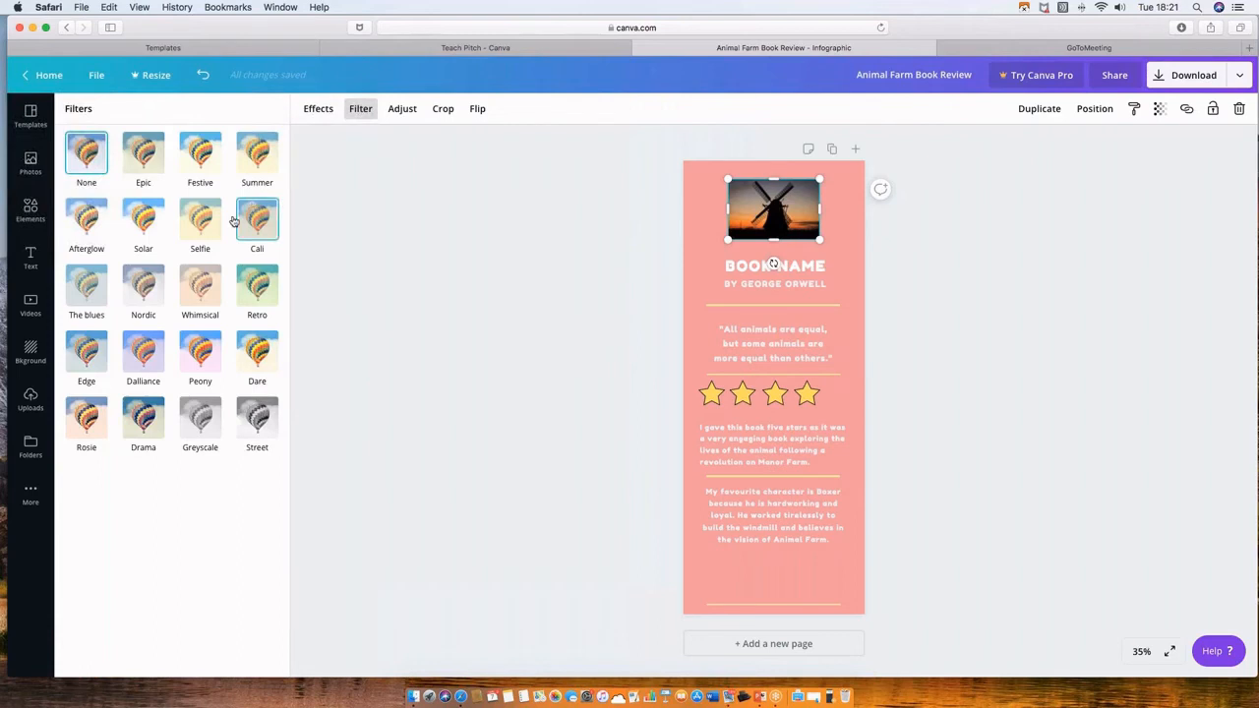
pyautogui.click(207, 284)
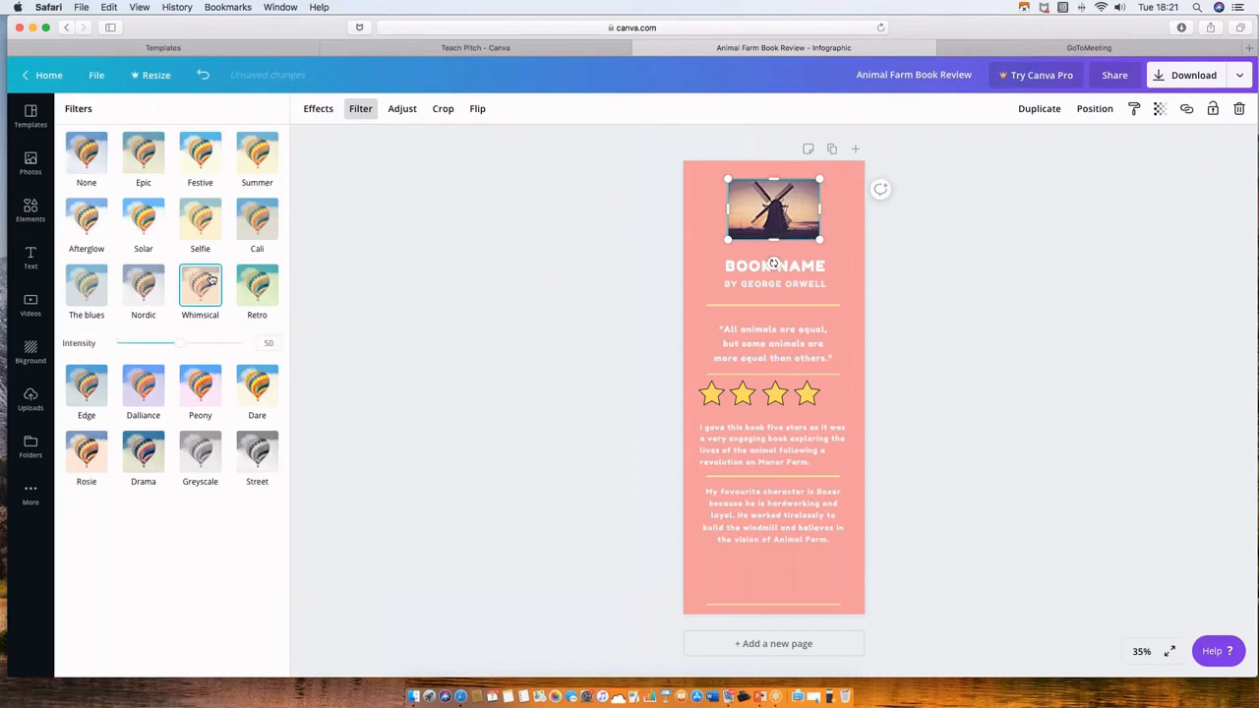
pyautogui.click(690, 238)
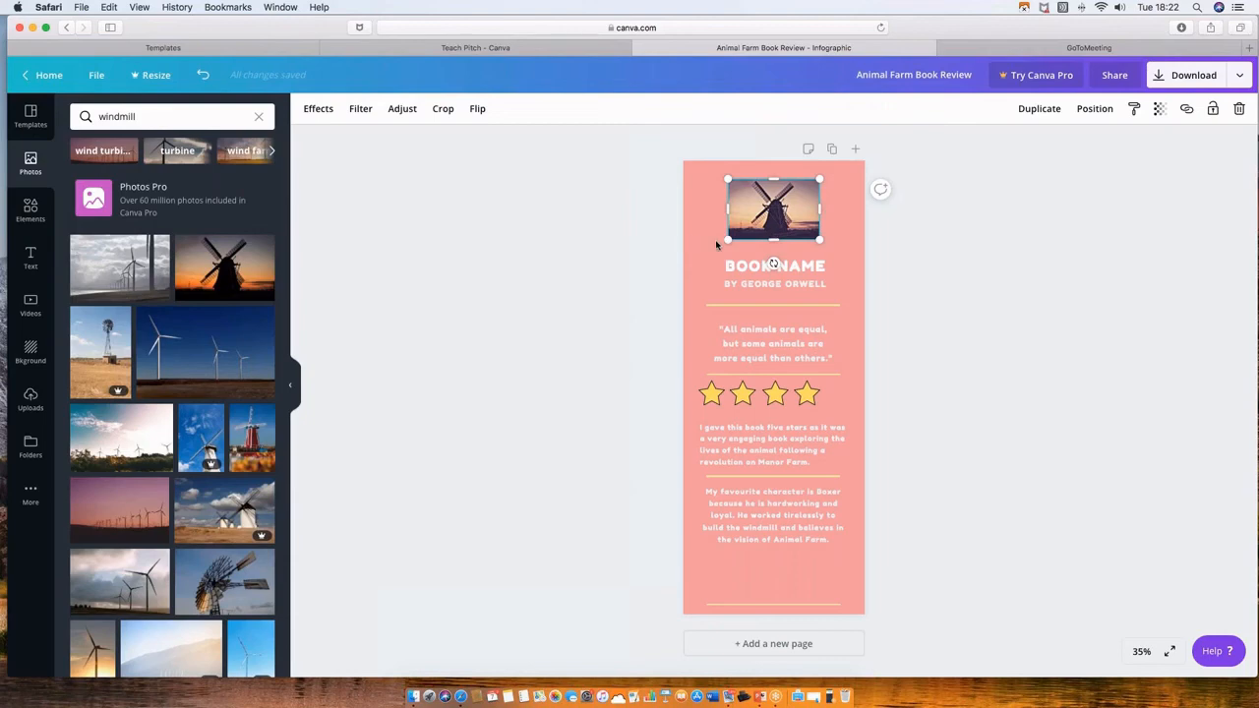
# Step: Replace the BOOK NAME title with "ANIMAL FARM" and colour it with the document's bright yellow
pyautogui.click(792, 264)
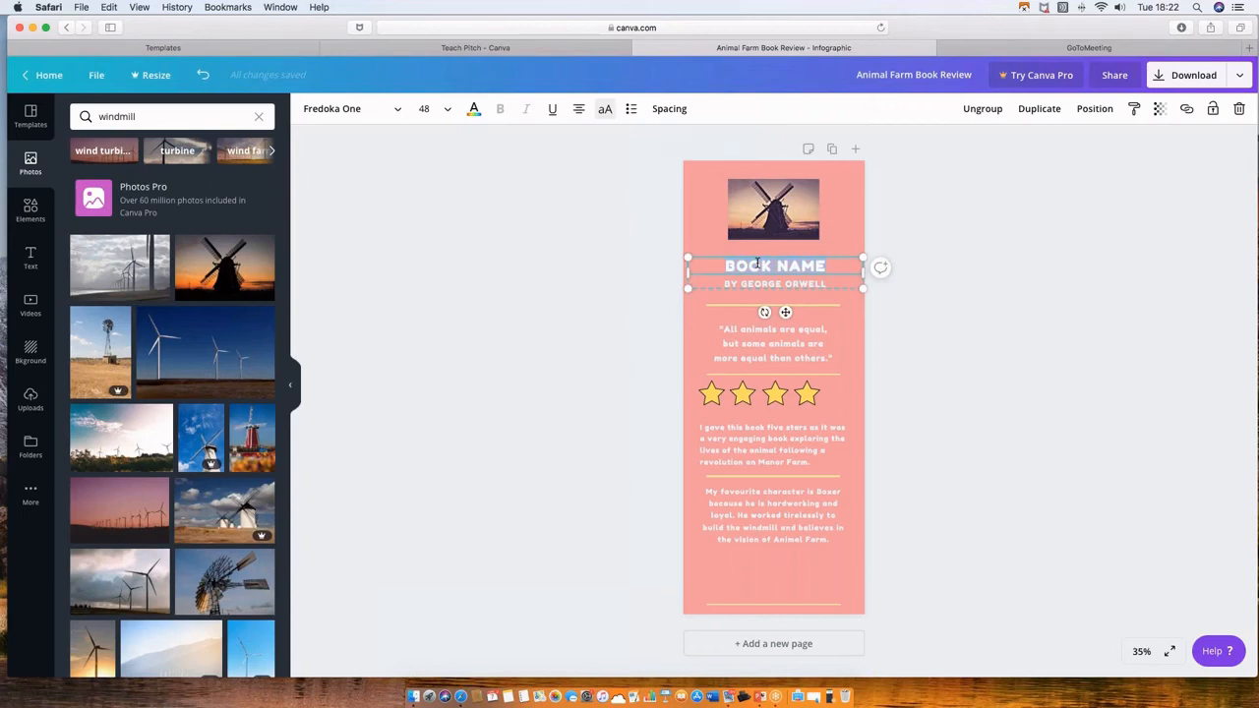
pyautogui.write('ANIMAL FARM')
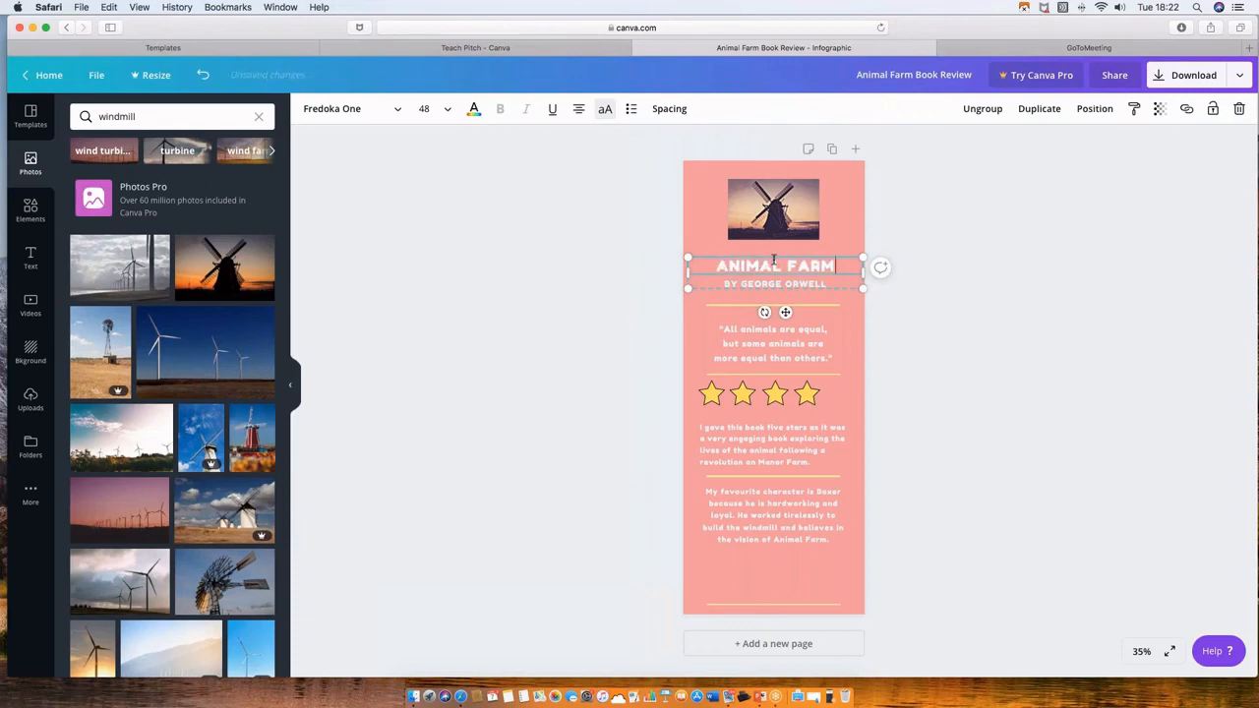
pyautogui.doubleClick(773, 265)
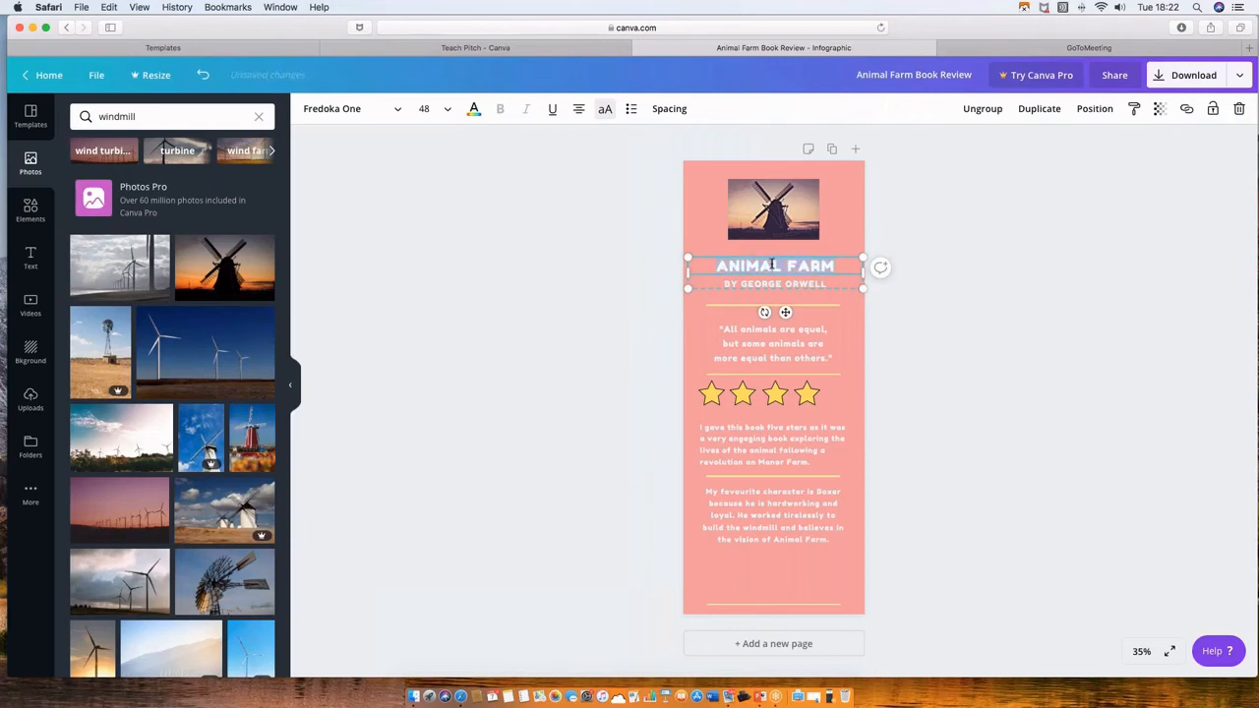
pyautogui.click(475, 110)
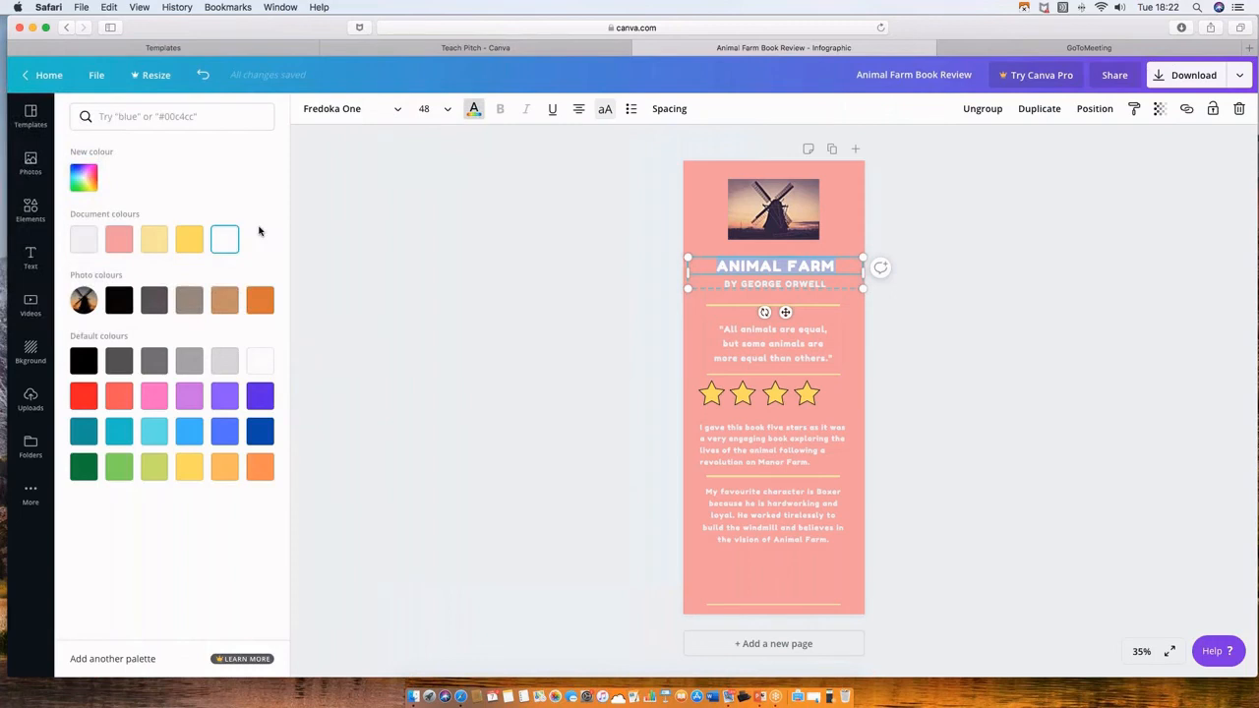
pyautogui.click(188, 239)
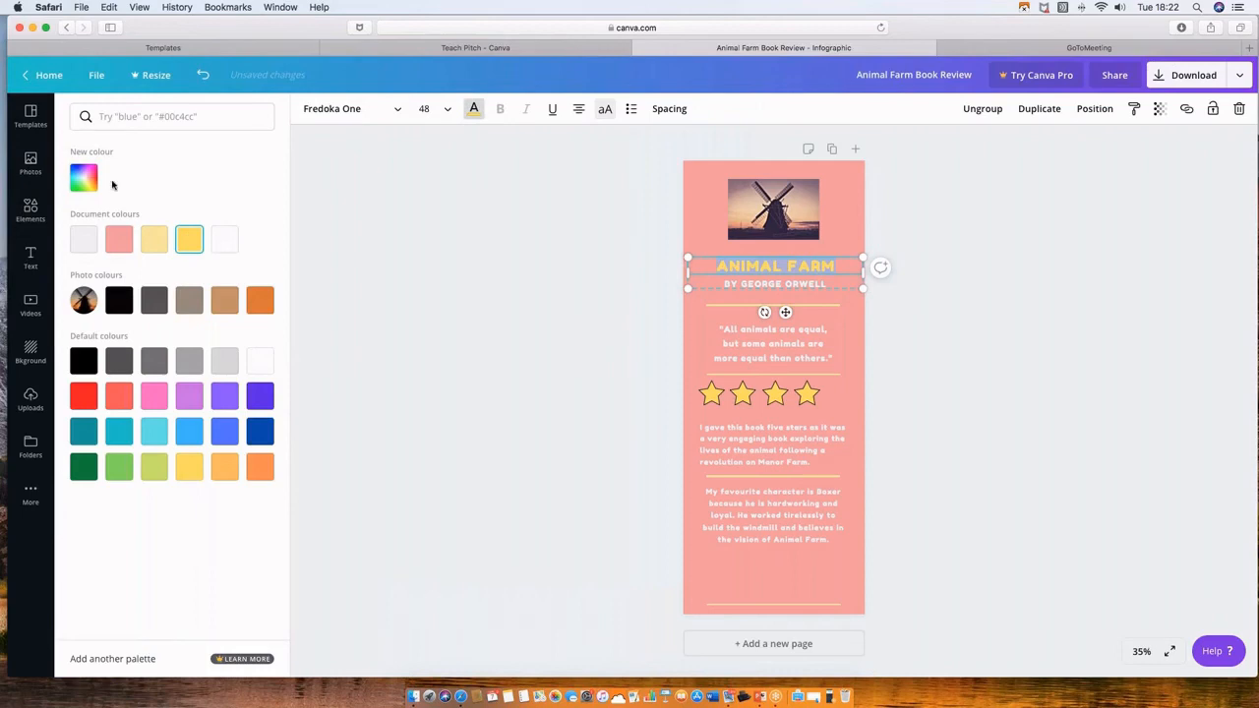
pyautogui.click(502, 280)
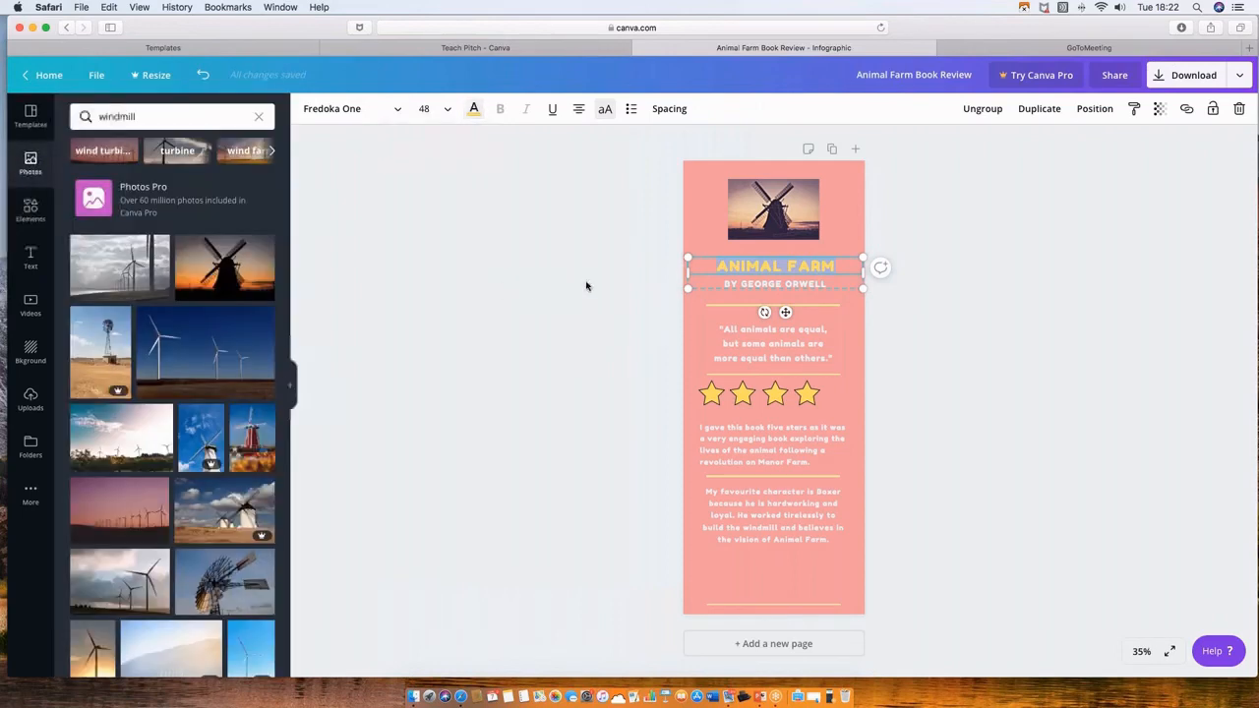
pyautogui.click(699, 208)
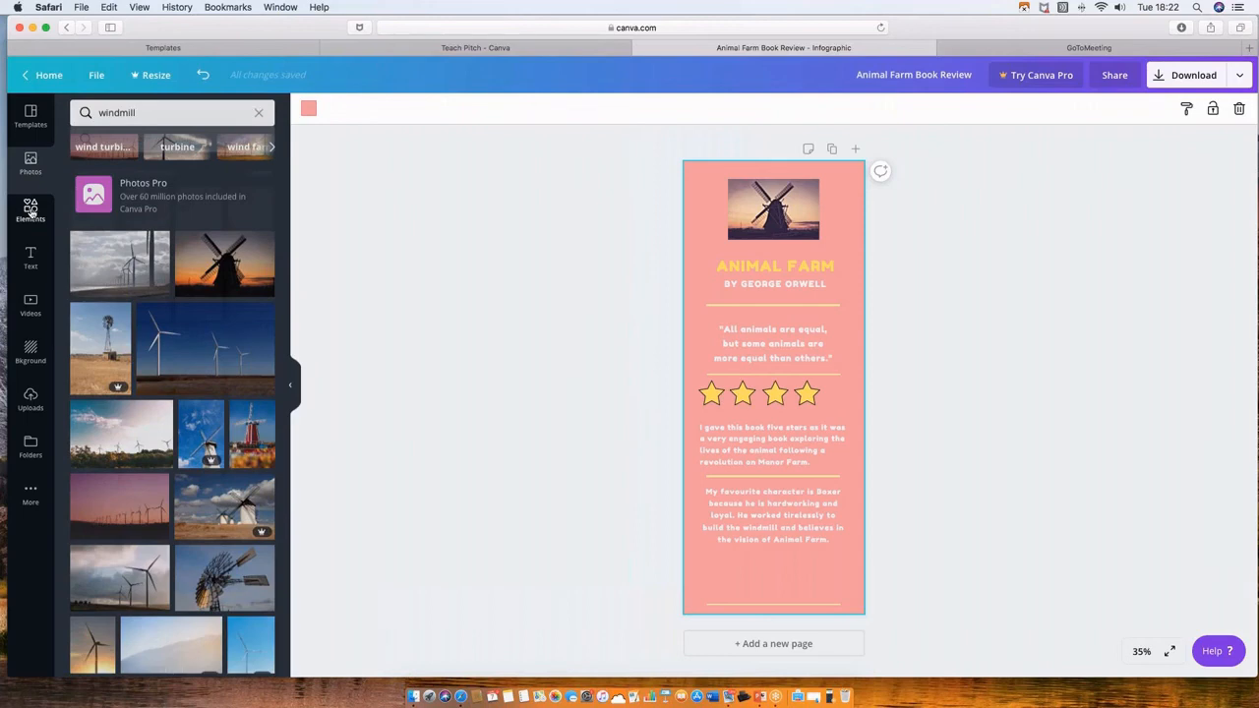
# Step: Search the elements for "STAR" and place the plain white star at the end of the rating row as the fifth star
pyautogui.click(30, 211)
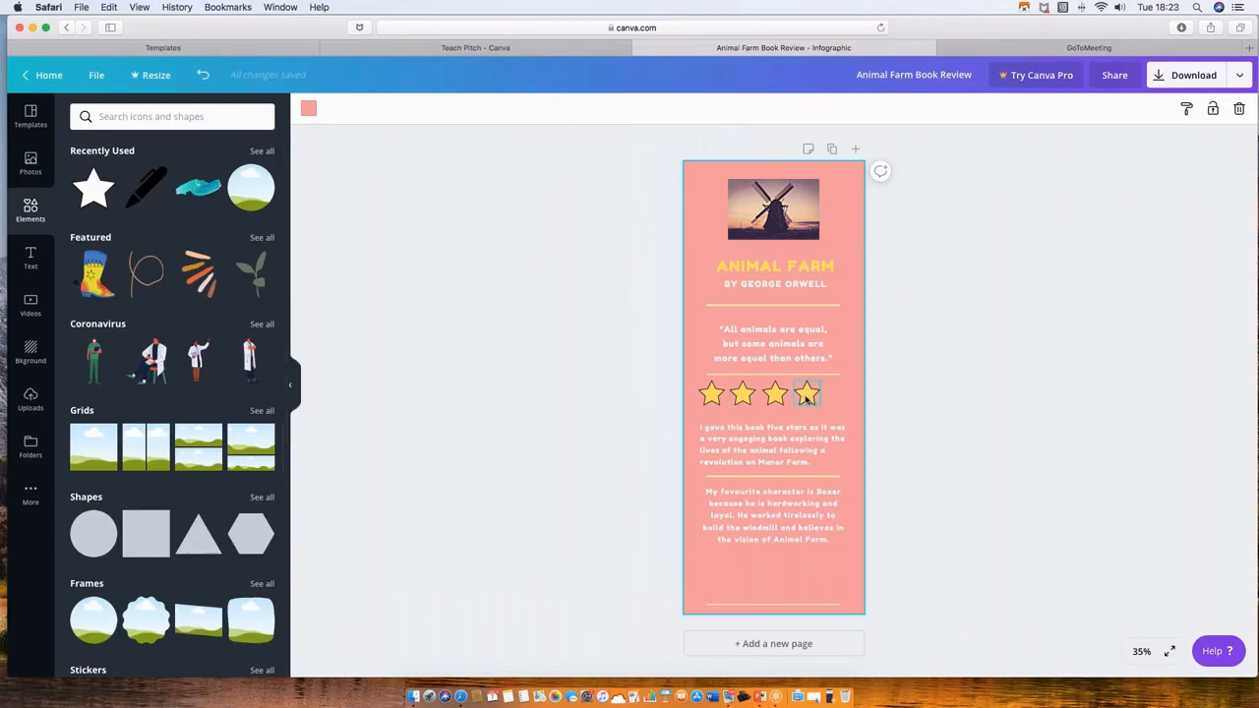
pyautogui.click(184, 120)
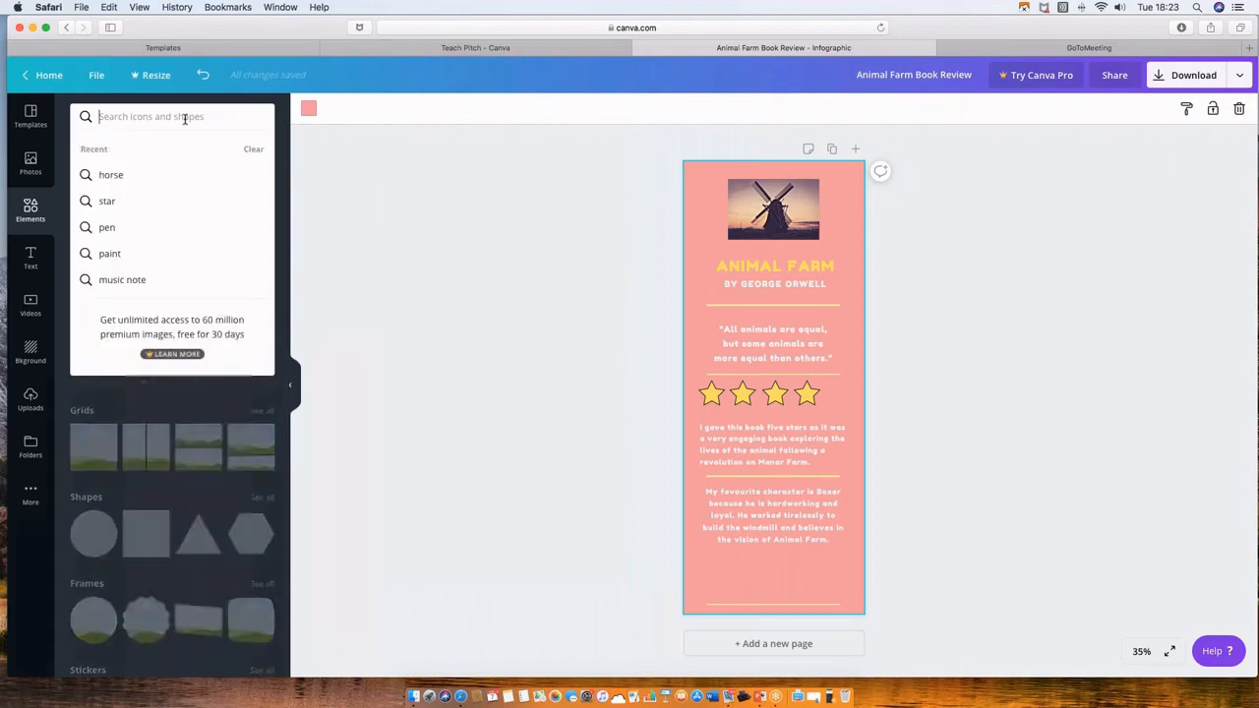
pyautogui.write('STAR')
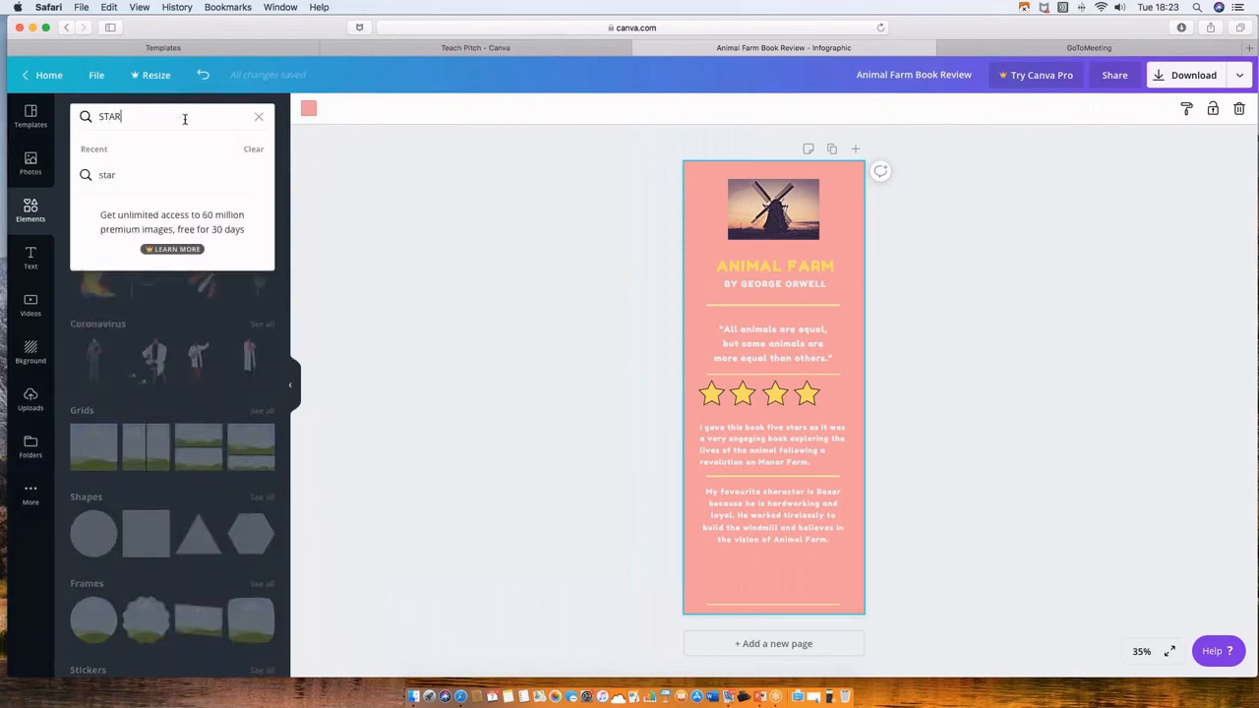
pyautogui.press('Return')
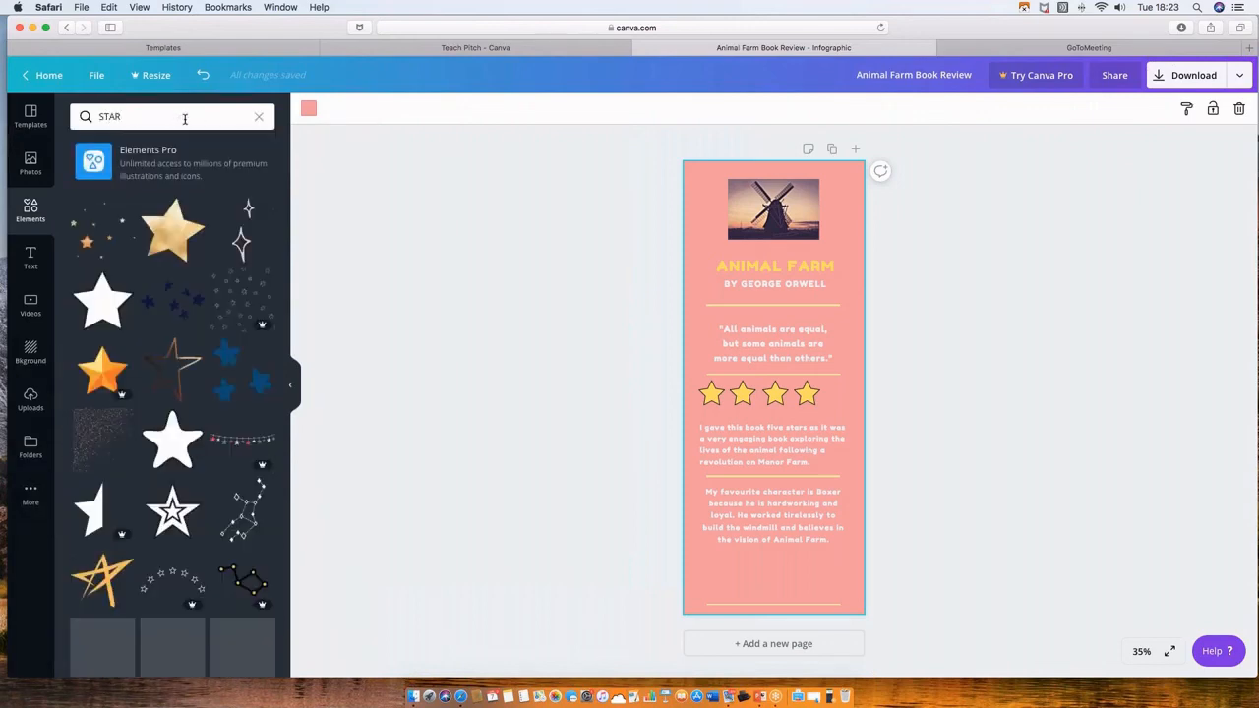
pyautogui.click(103, 301)
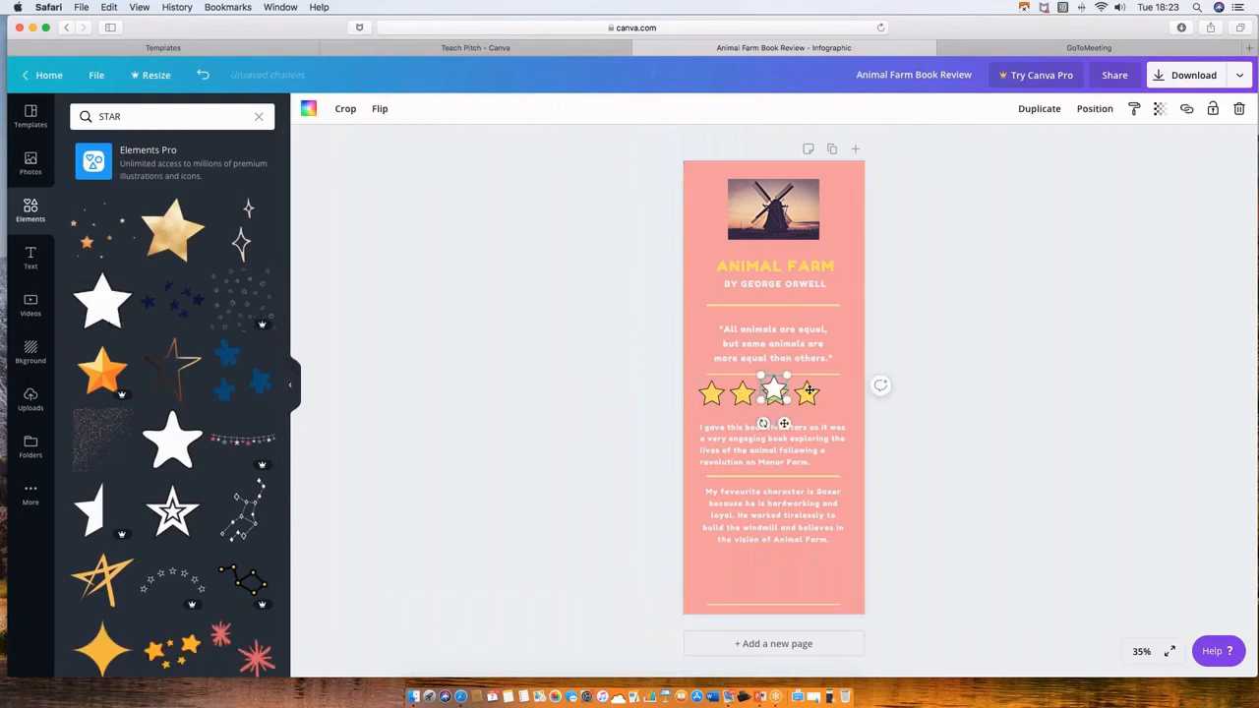
pyautogui.moveTo(808, 391); pyautogui.dragTo(836, 397)
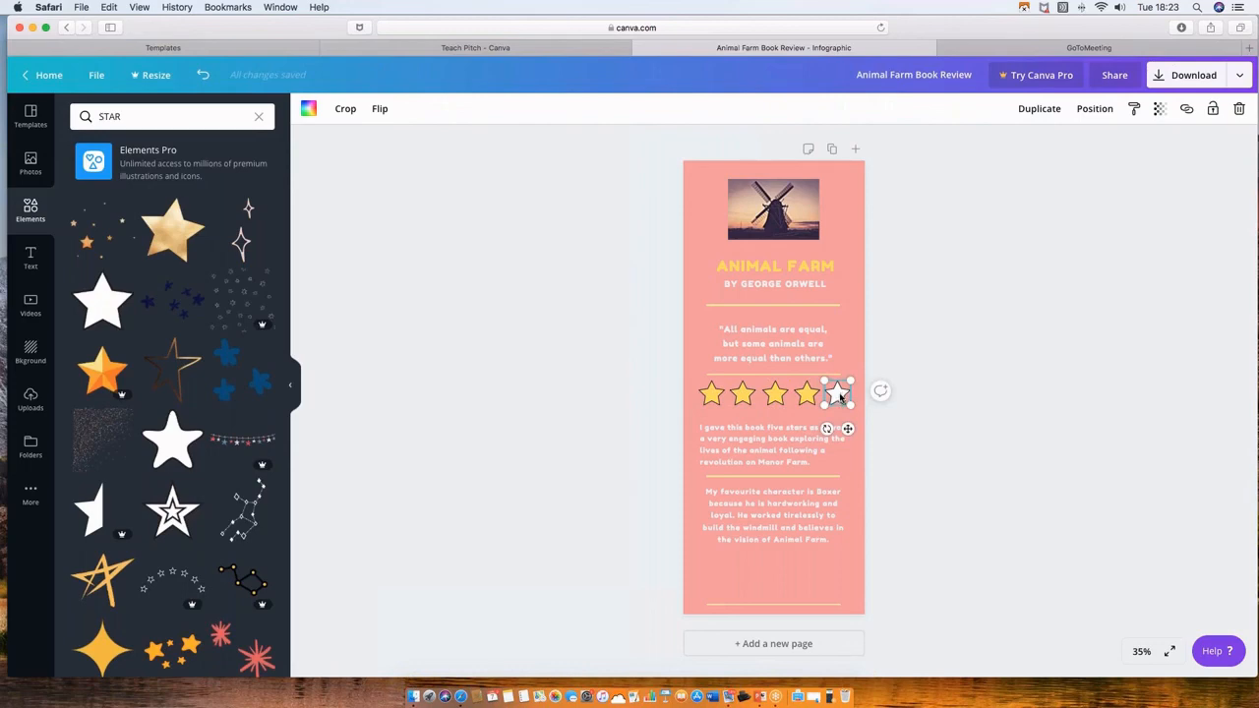
# Step: Colour the fifth star yellow to match the other rating stars
pyautogui.click(309, 111)
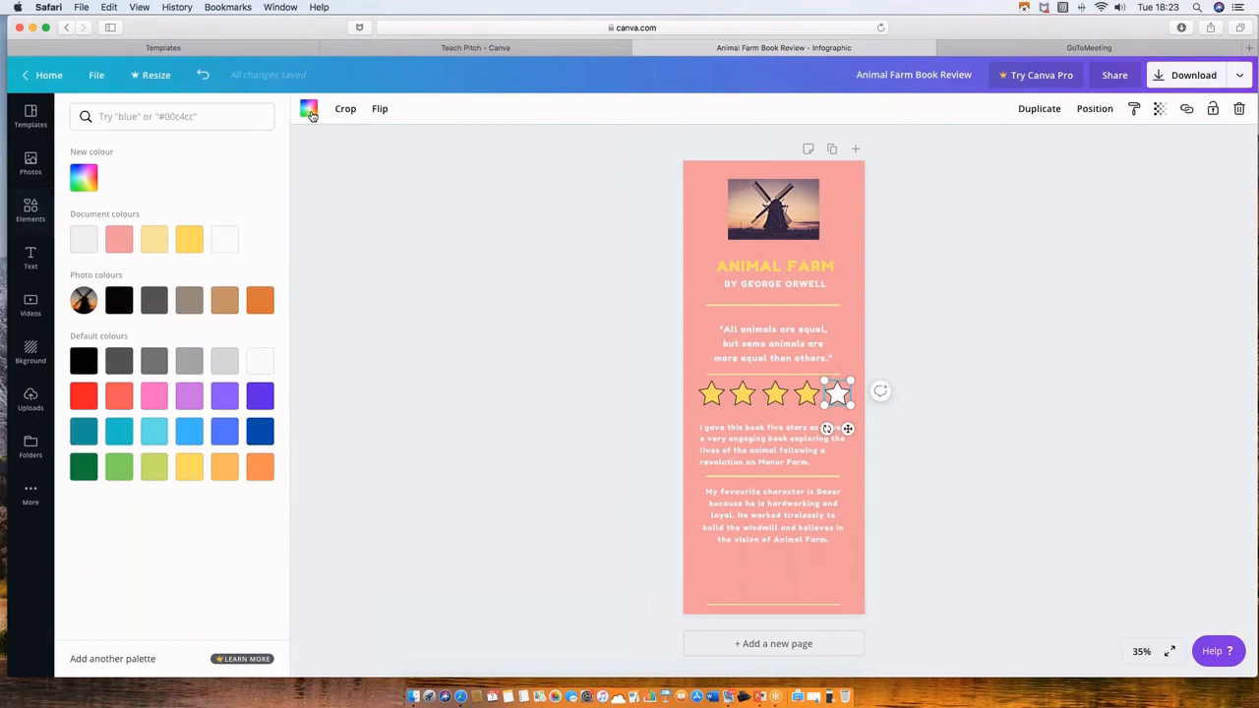
pyautogui.click(189, 467)
pyautogui.click(698, 350)
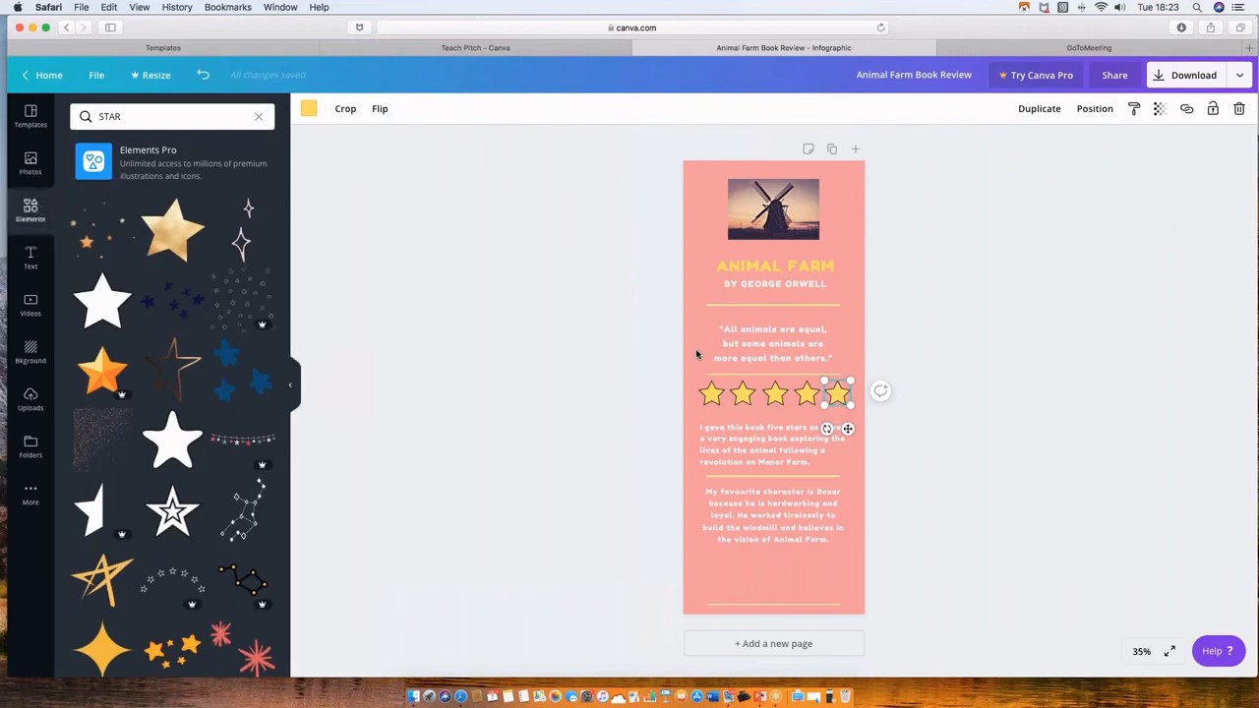
pyautogui.click(698, 413)
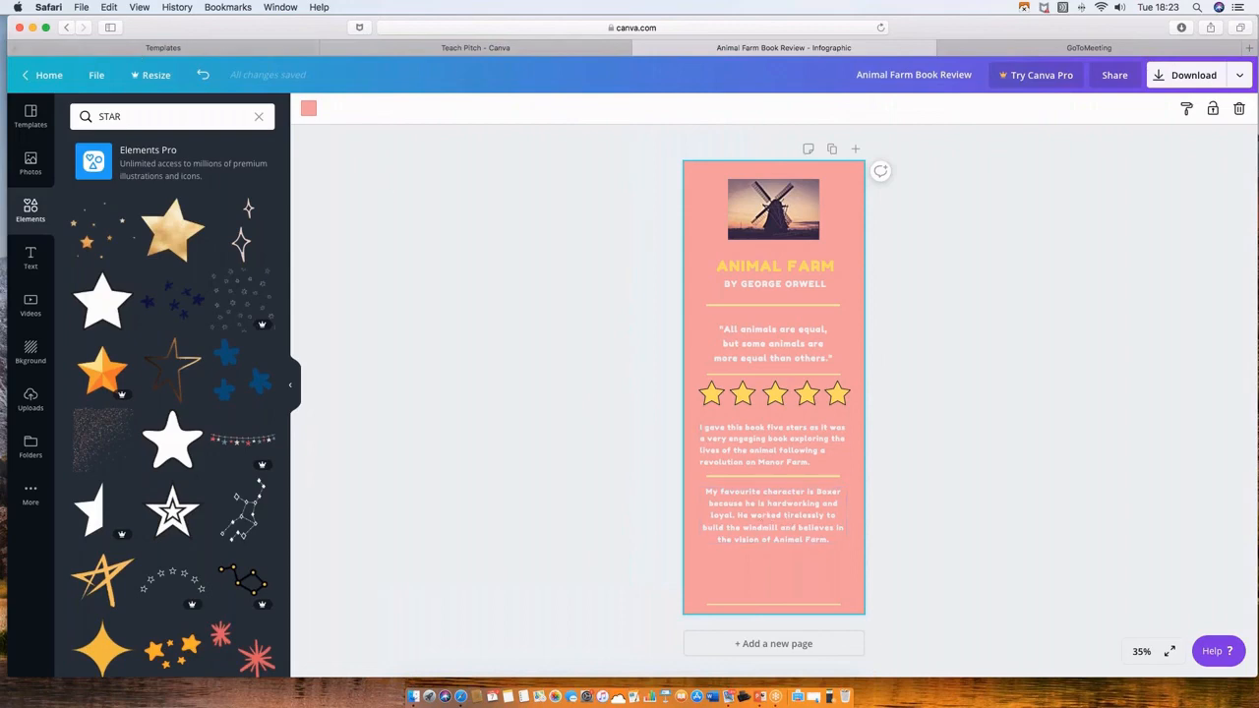
# Step: Replace the star search in the elements library with a search for "horse"
pyautogui.click(176, 115)
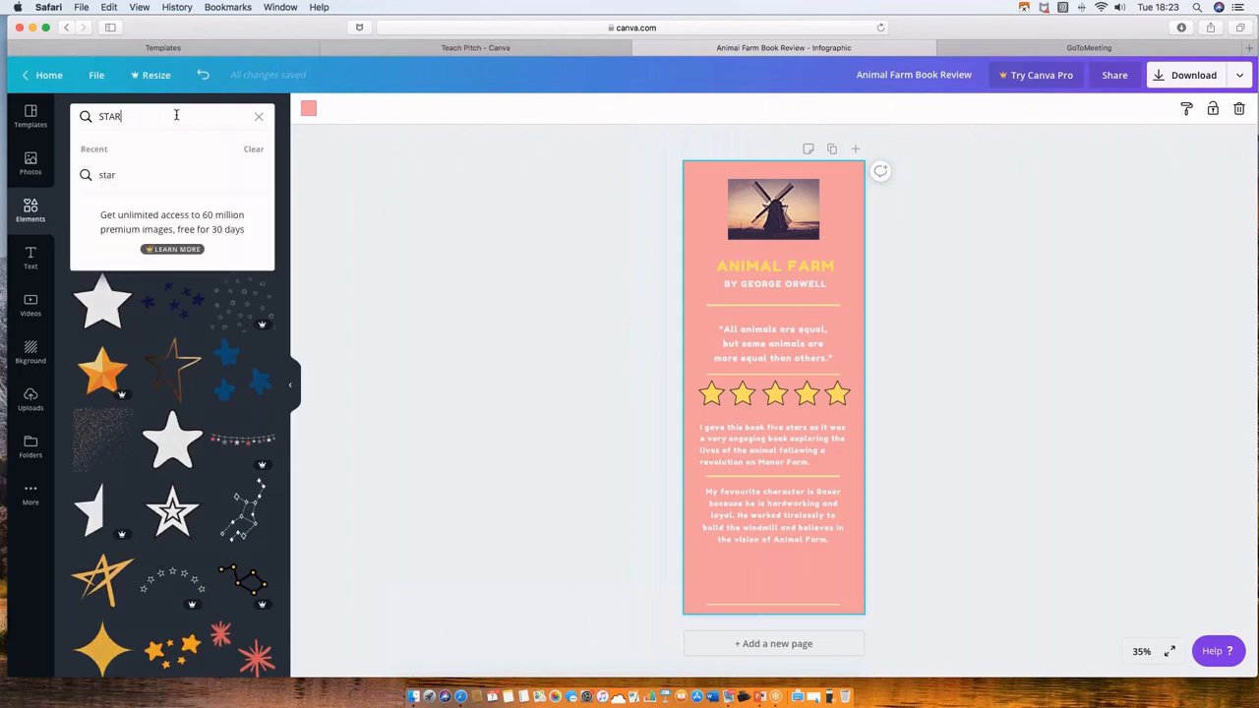
pyautogui.press('super+a')
pyautogui.press('BackSpace')
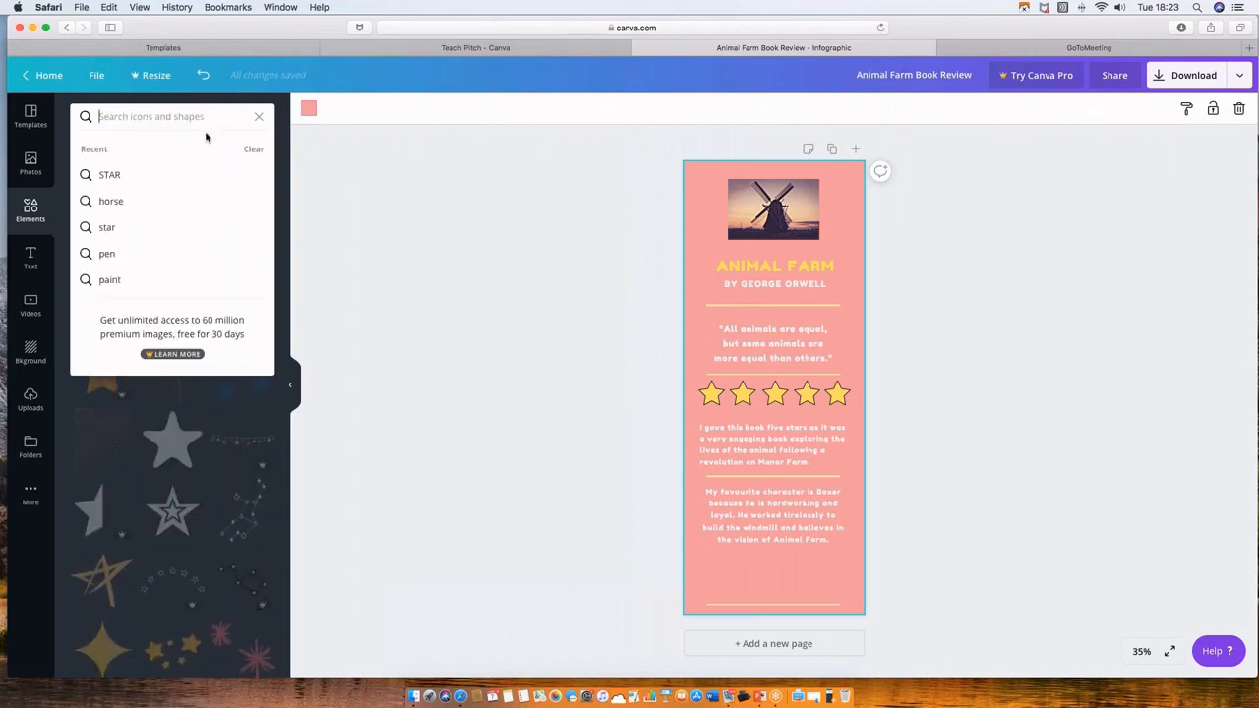
pyautogui.click(110, 201)
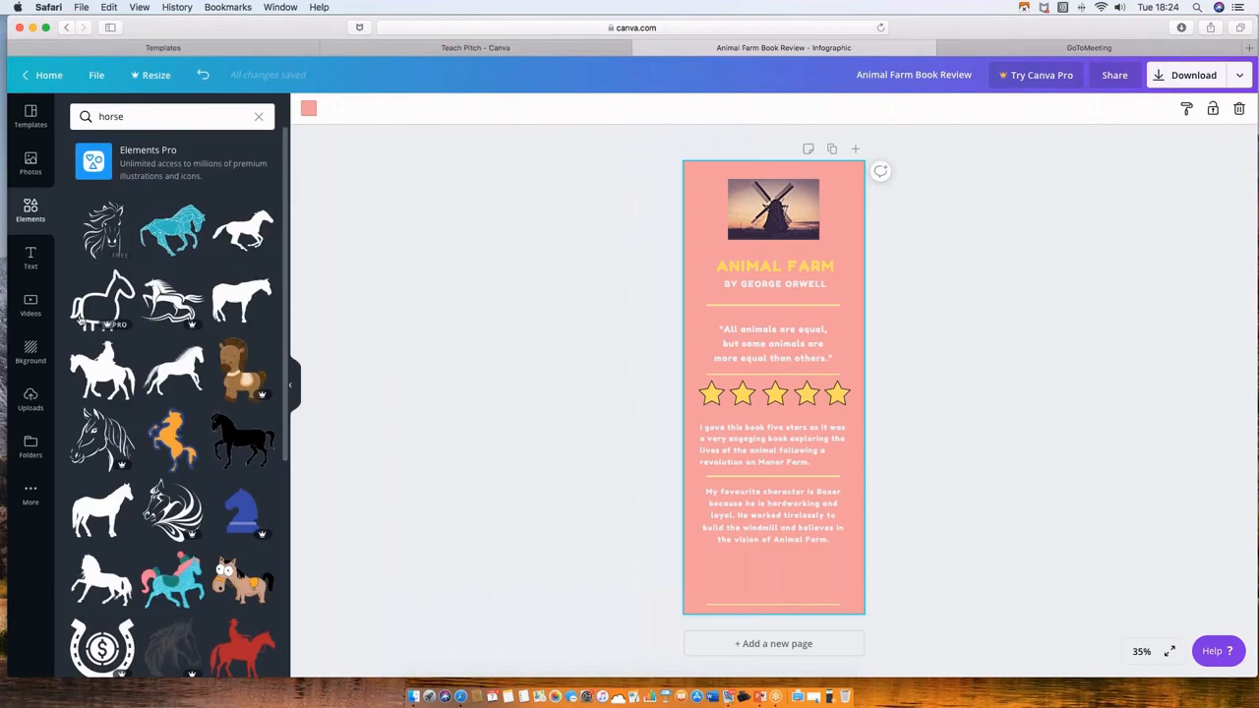
# Step: Place the uploaded brown horse image centred between the favourite character paragraph and the lowest divider line
pyautogui.click(30, 399)
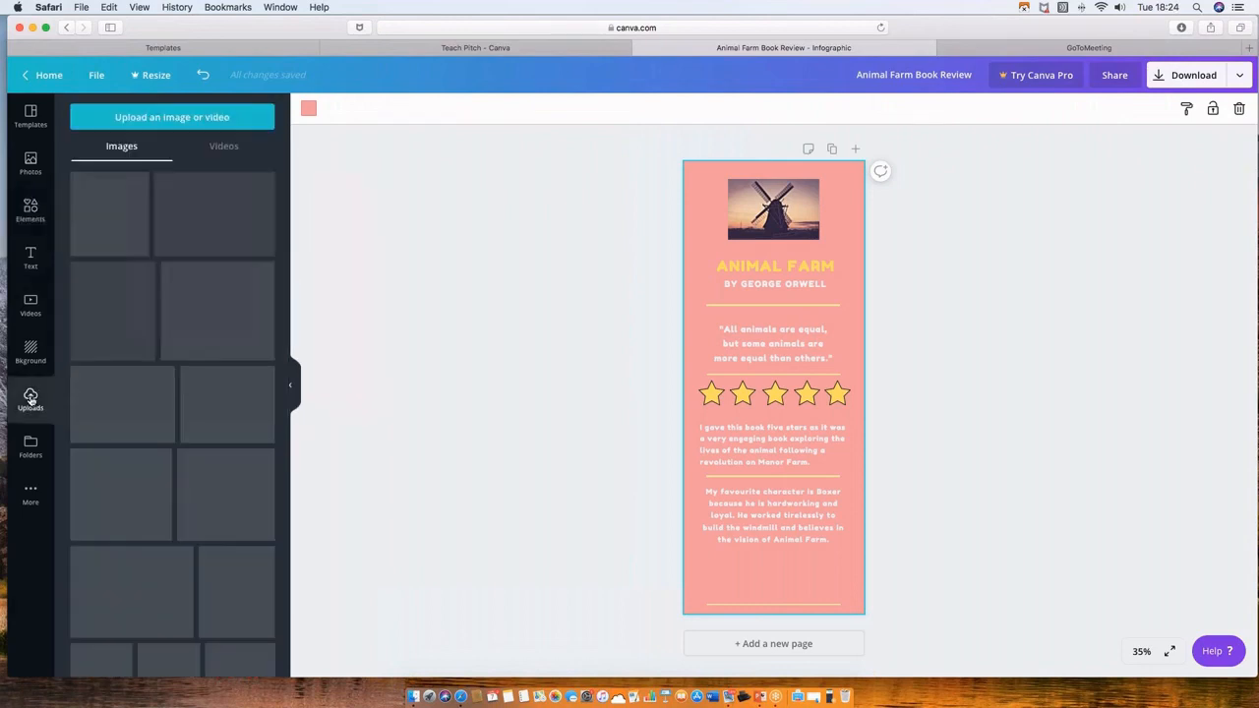
pyautogui.click(193, 120)
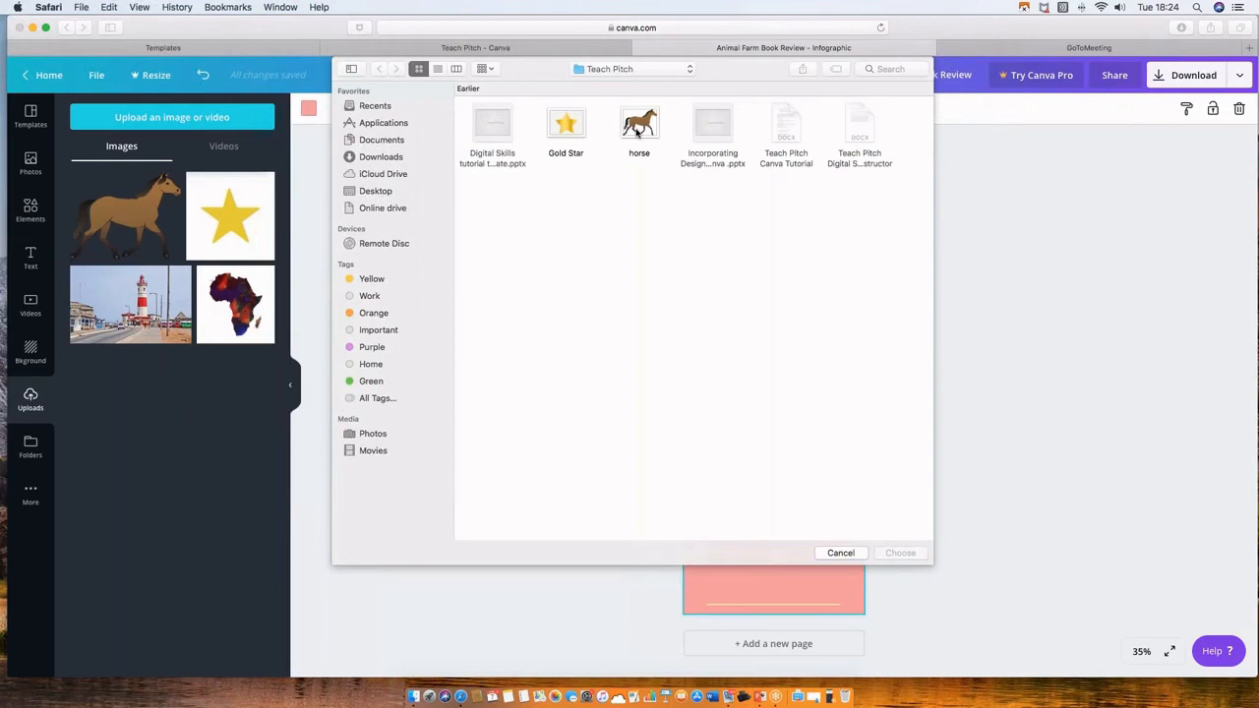
pyautogui.click(842, 552)
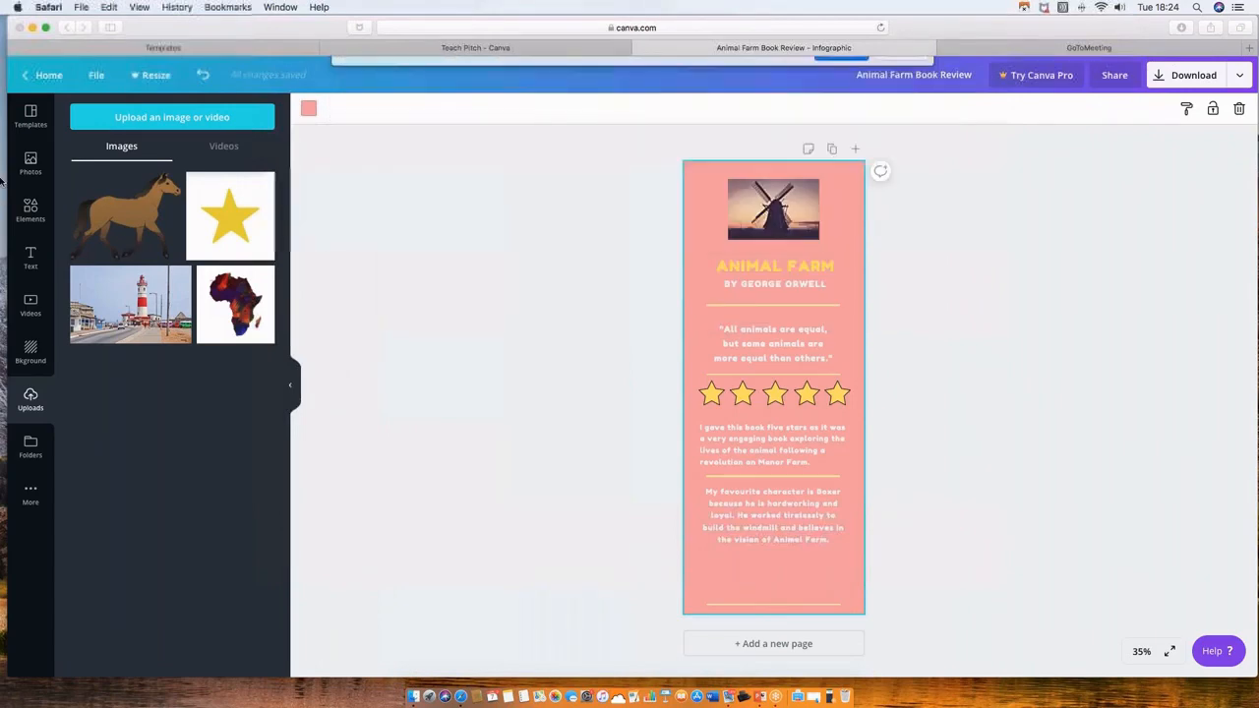
pyautogui.moveTo(126, 214); pyautogui.dragTo(793, 563)
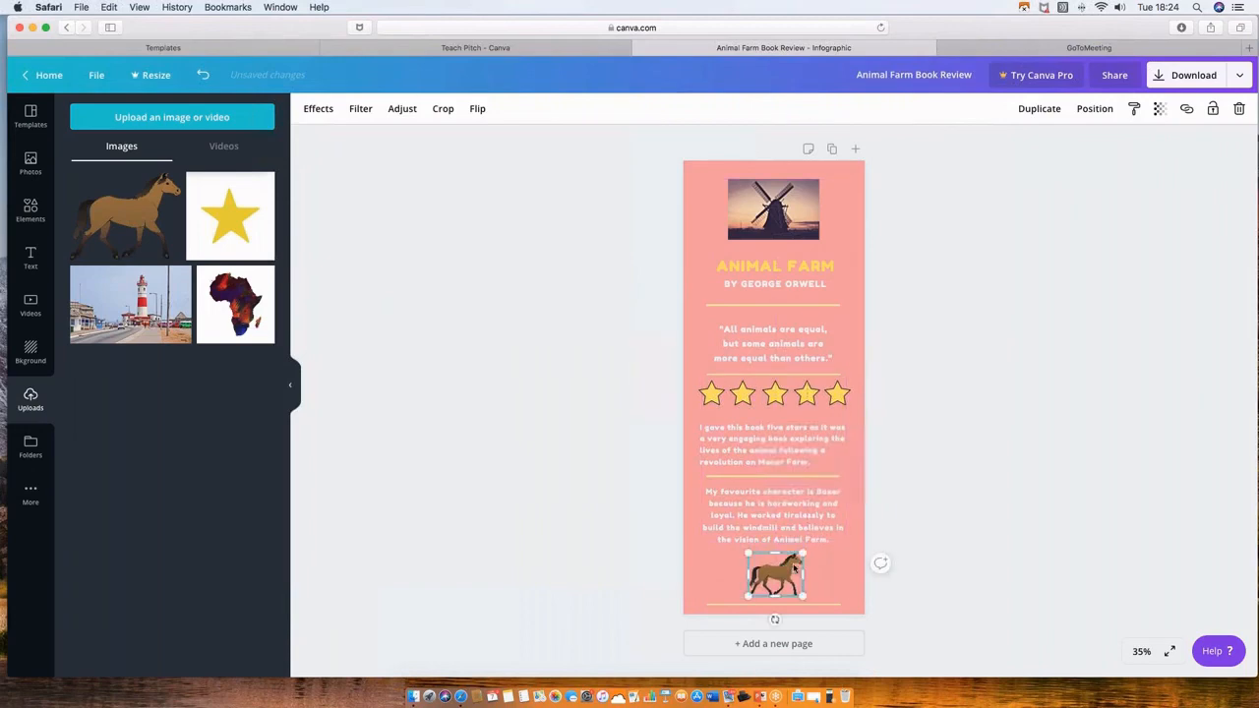
pyautogui.click(847, 561)
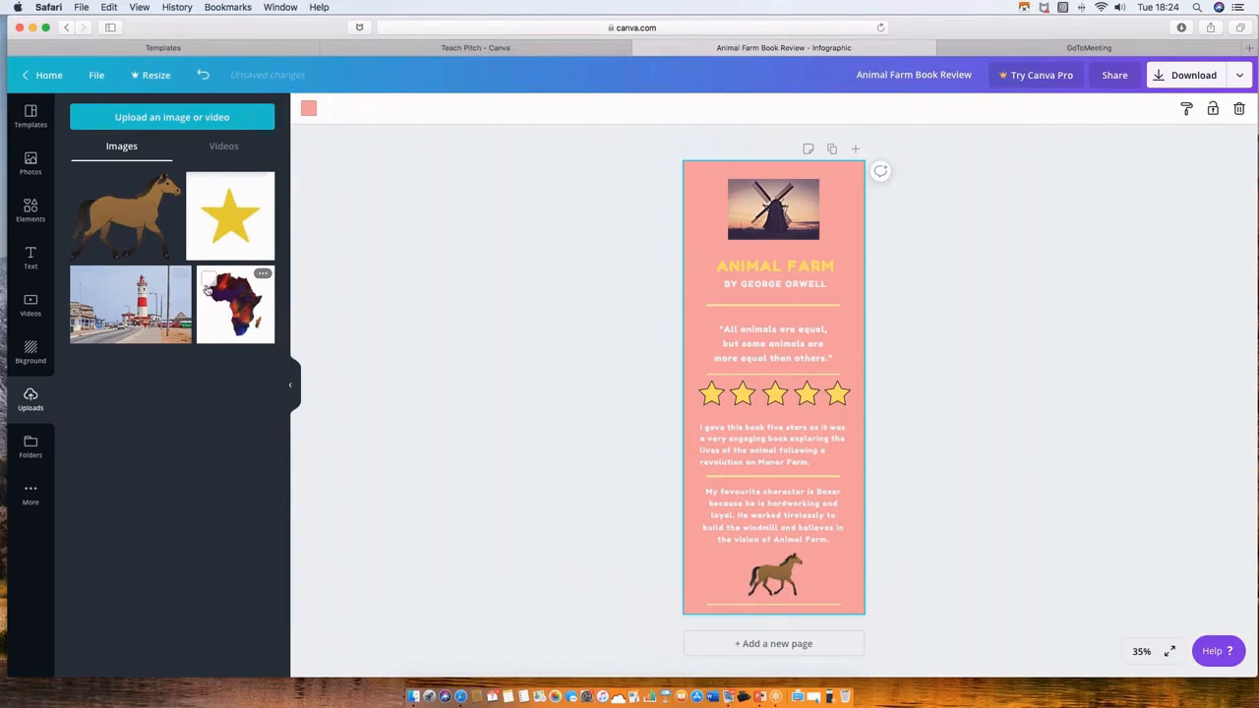
pyautogui.click(489, 298)
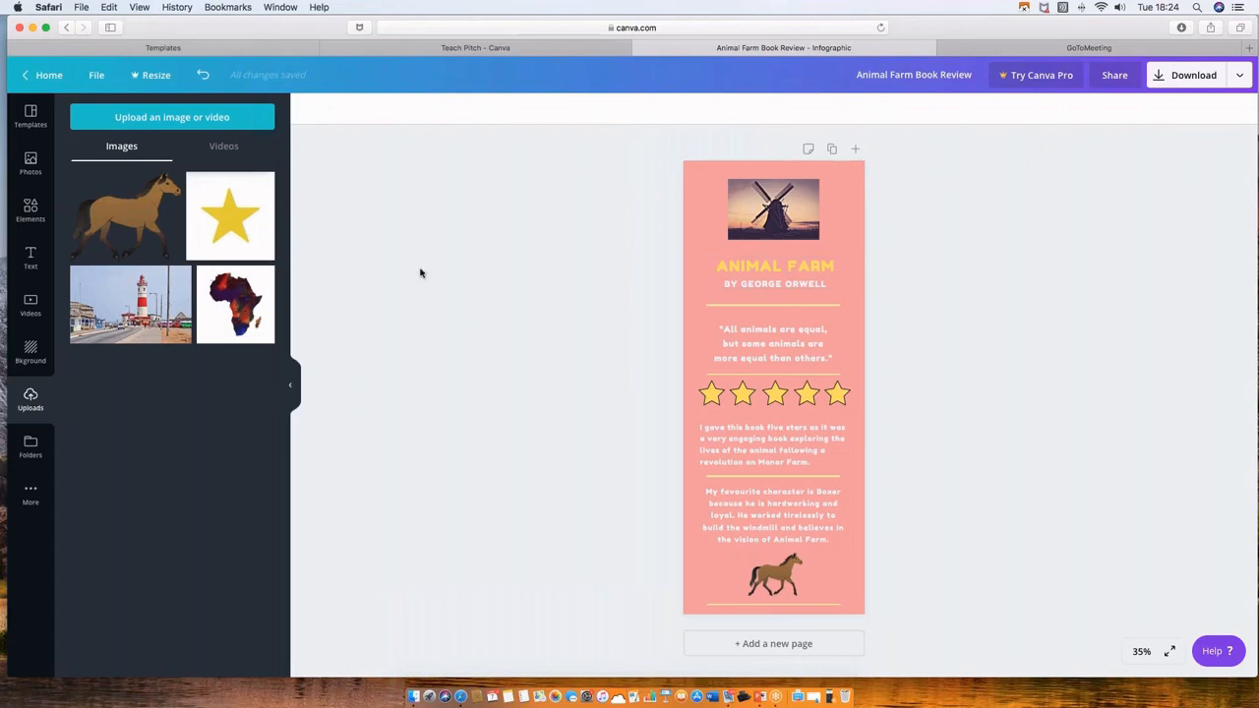
# Step: Open the infographic template library
pyautogui.click(30, 120)
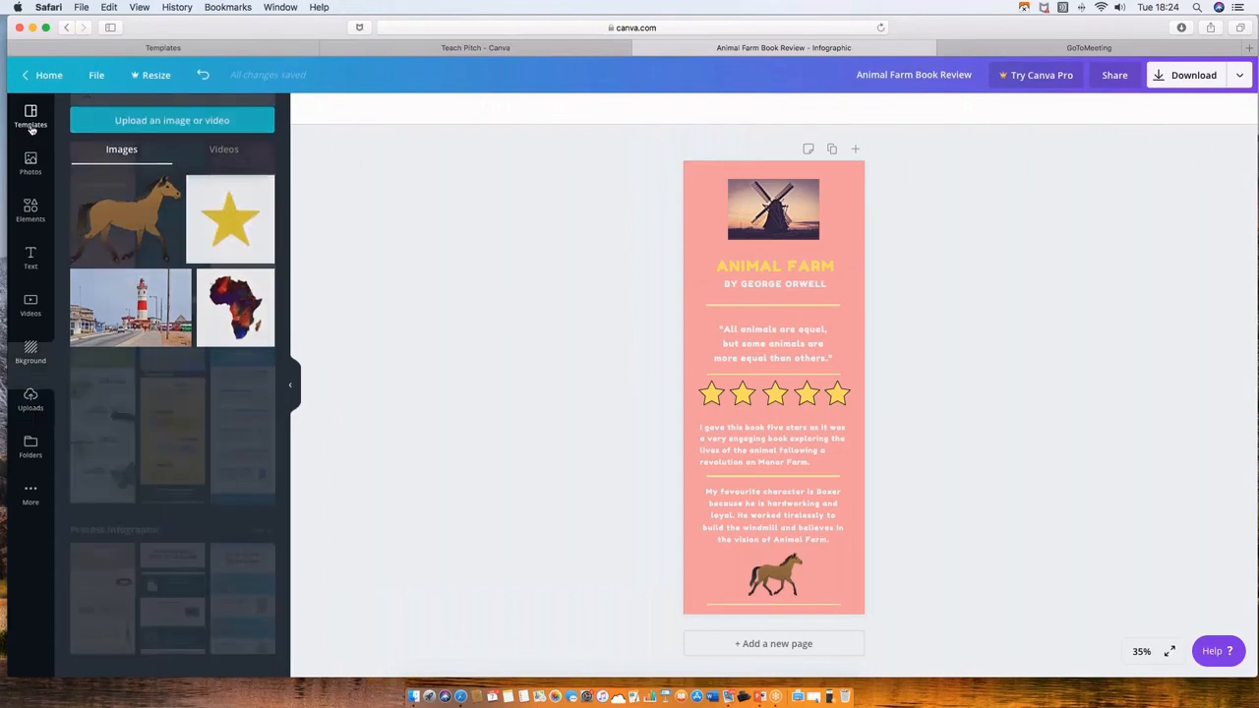